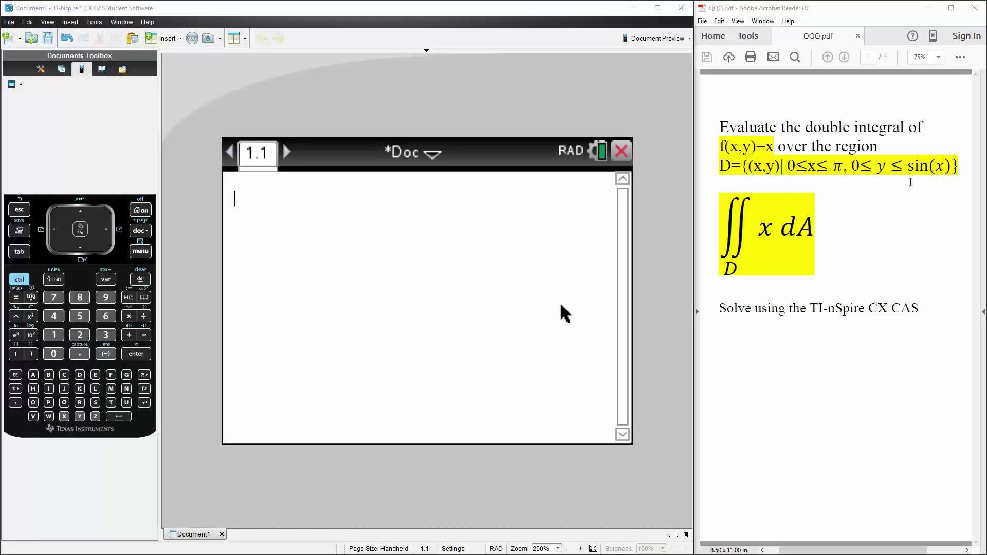
# Insert two integral templates from the Calculus menu, nesting one inside the other.
pyautogui.press('m')
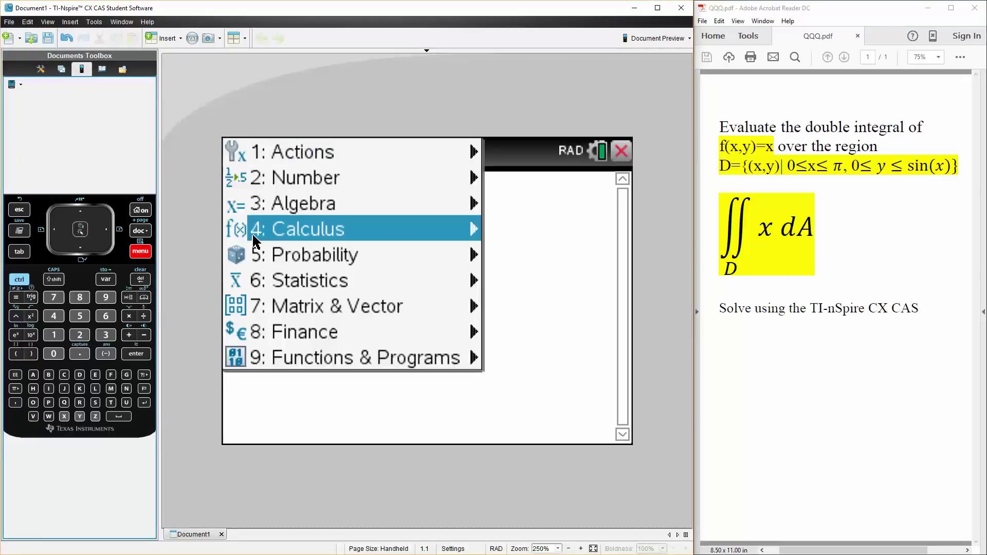
pyautogui.click(254, 235)
pyautogui.click(386, 224)
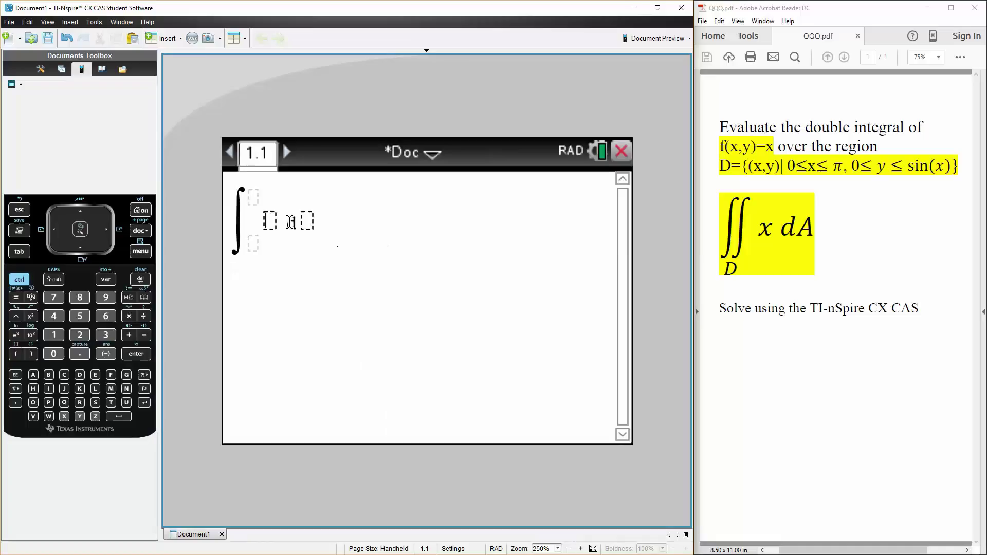
pyautogui.click(140, 251)
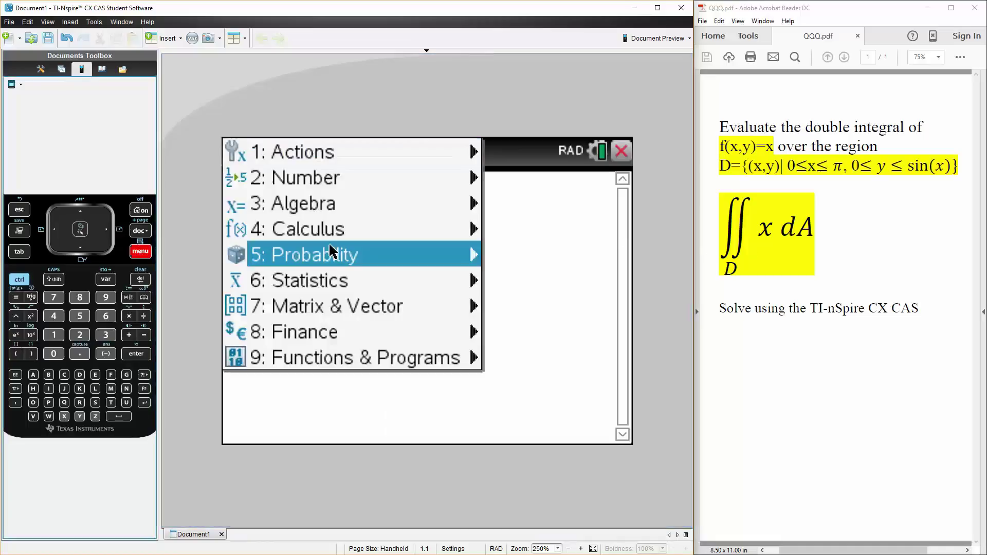
pyautogui.click(309, 229)
pyautogui.click(402, 222)
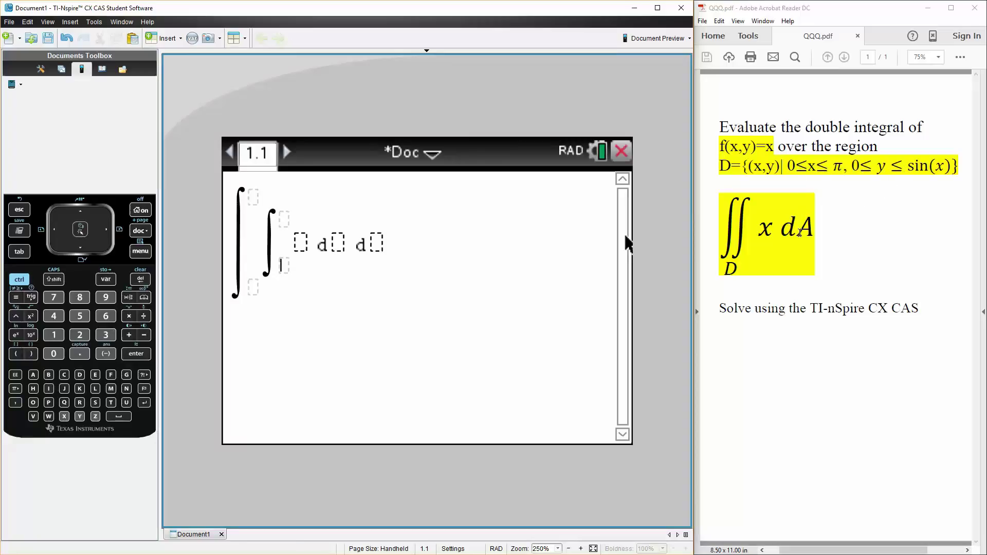
# Fill the differentials with y for the inner integral and x for the outer.
pyautogui.click(338, 243)
pyautogui.write('y')
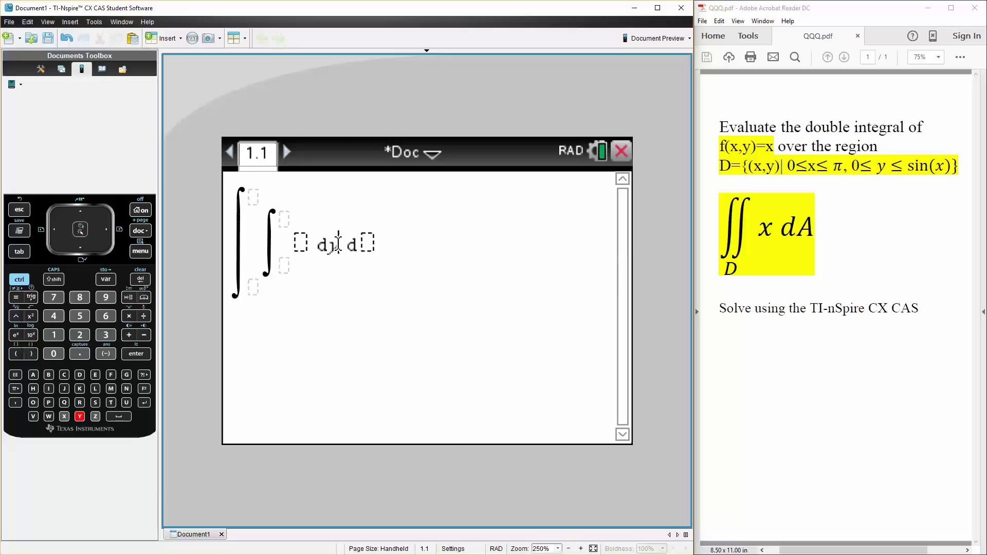
pyautogui.click(367, 243)
pyautogui.write('x')
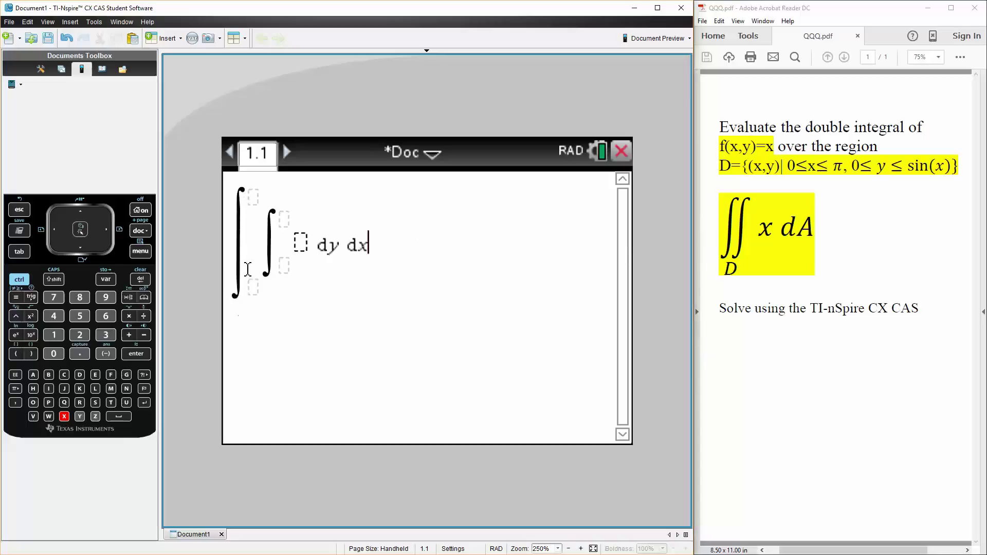
# Set the outer integral's limits from 0 to π.
pyautogui.click(250, 280)
pyautogui.click(53, 353)
pyautogui.click(254, 200)
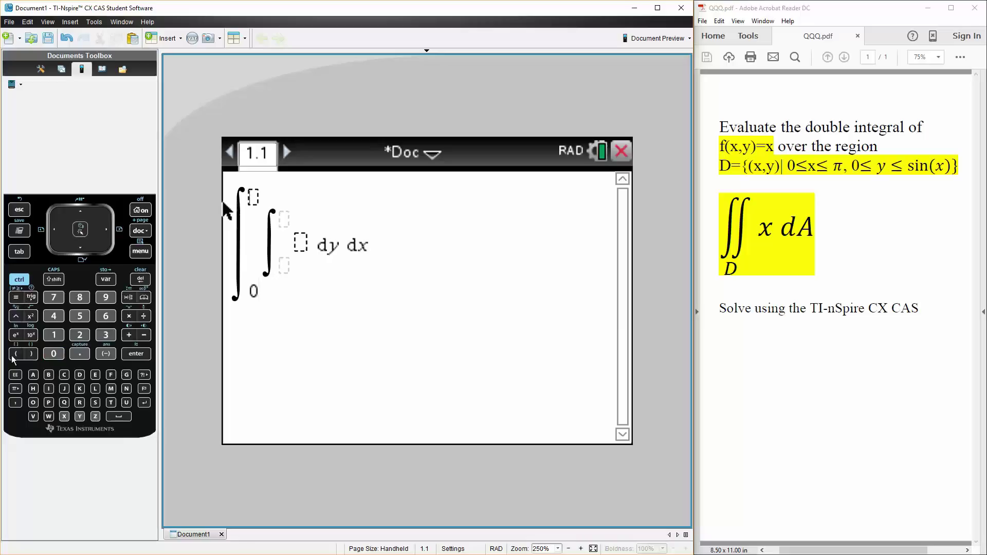
pyautogui.click(15, 388)
pyautogui.click(255, 217)
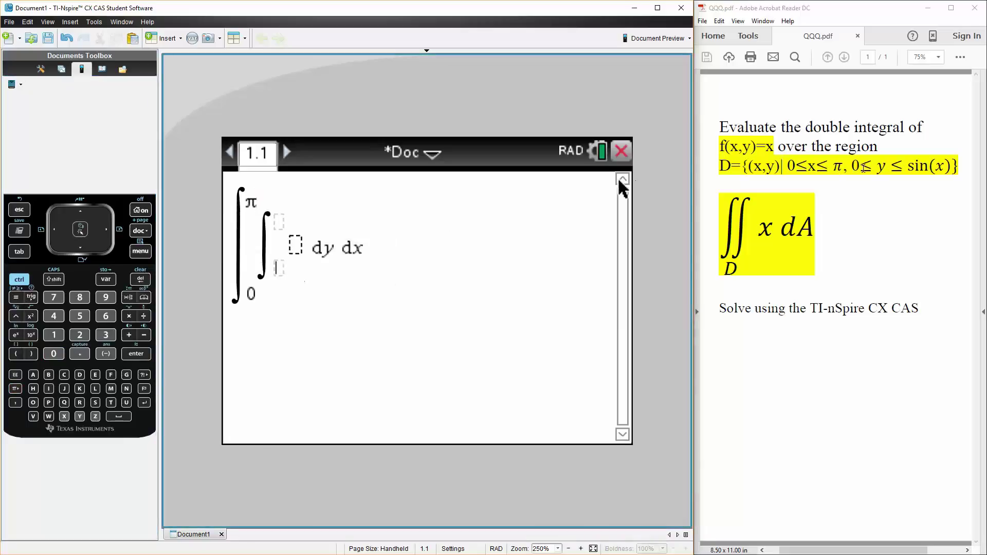
# Set the inner limits from 0 to sin(x), enter integrand x, and evaluate to π.
pyautogui.press('0')
pyautogui.click(279, 225)
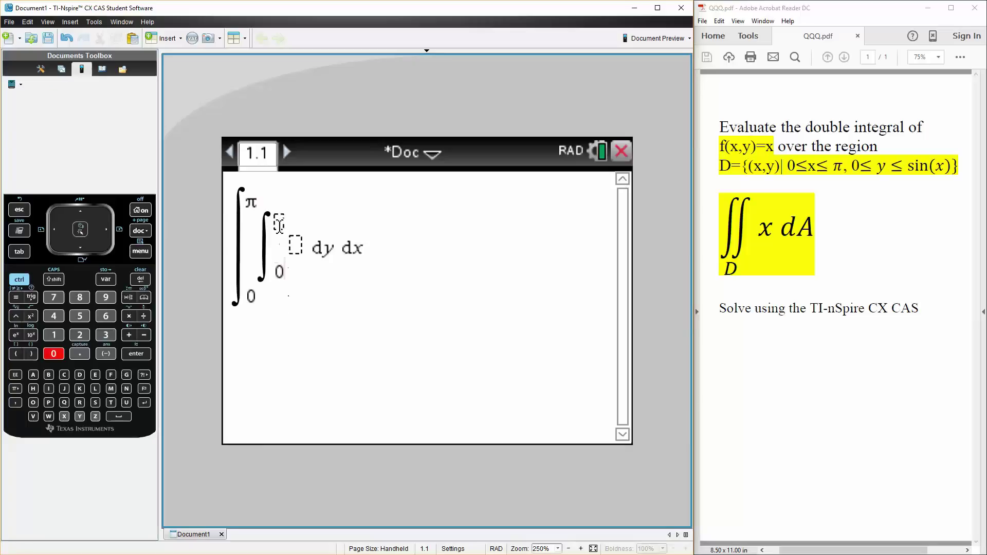
pyautogui.click(31, 297)
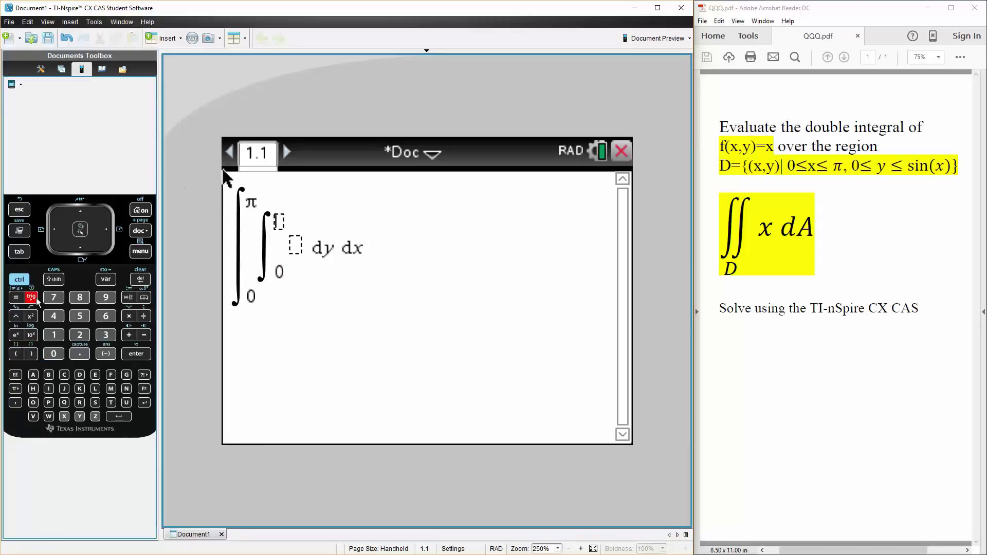
pyautogui.click(283, 275)
pyautogui.write('x')
pyautogui.press('Tab')
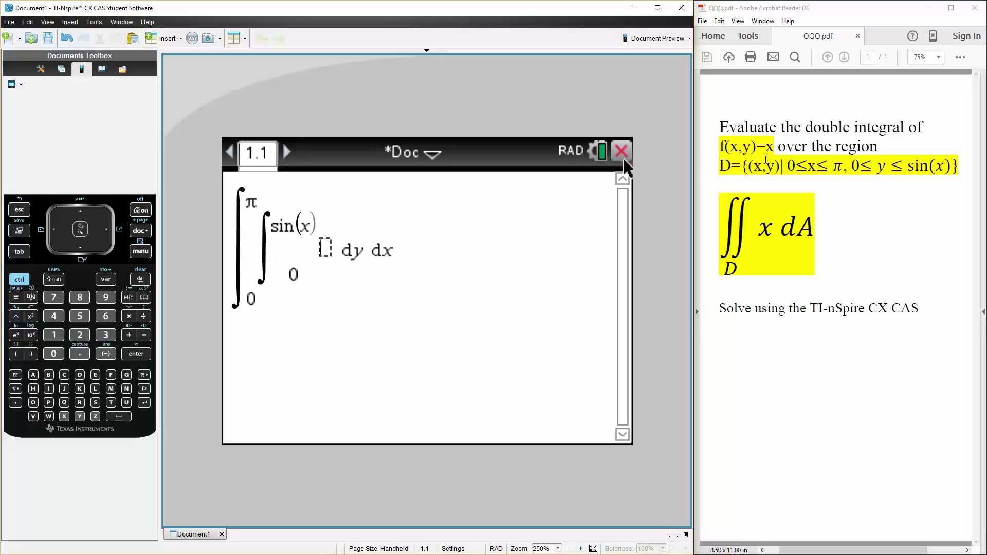
pyautogui.write('x')
pyautogui.click(510, 266)
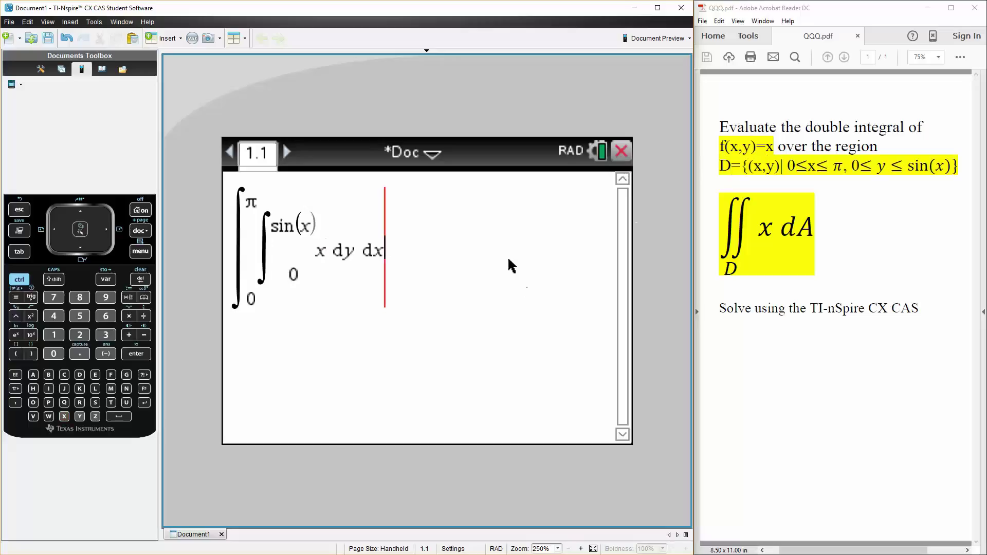
pyautogui.press('Return')
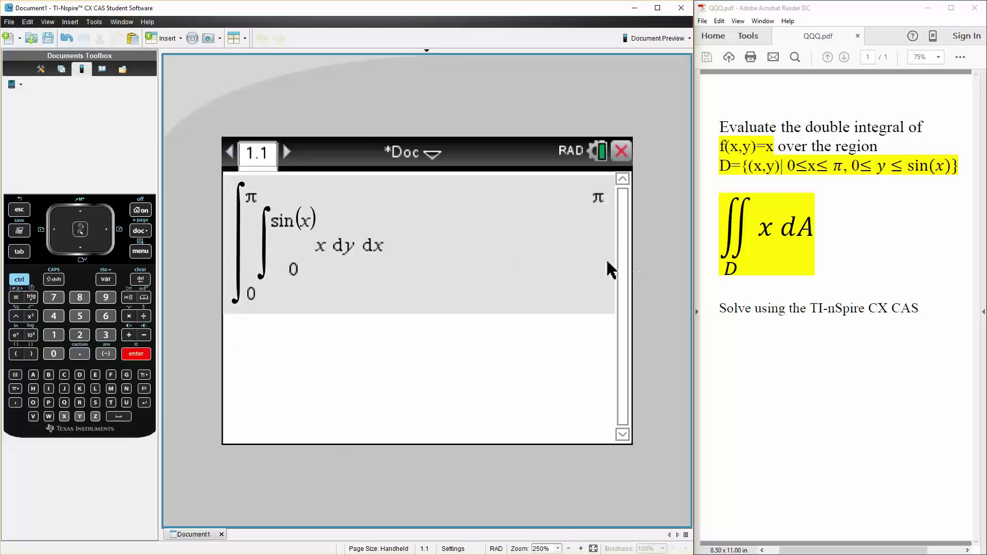